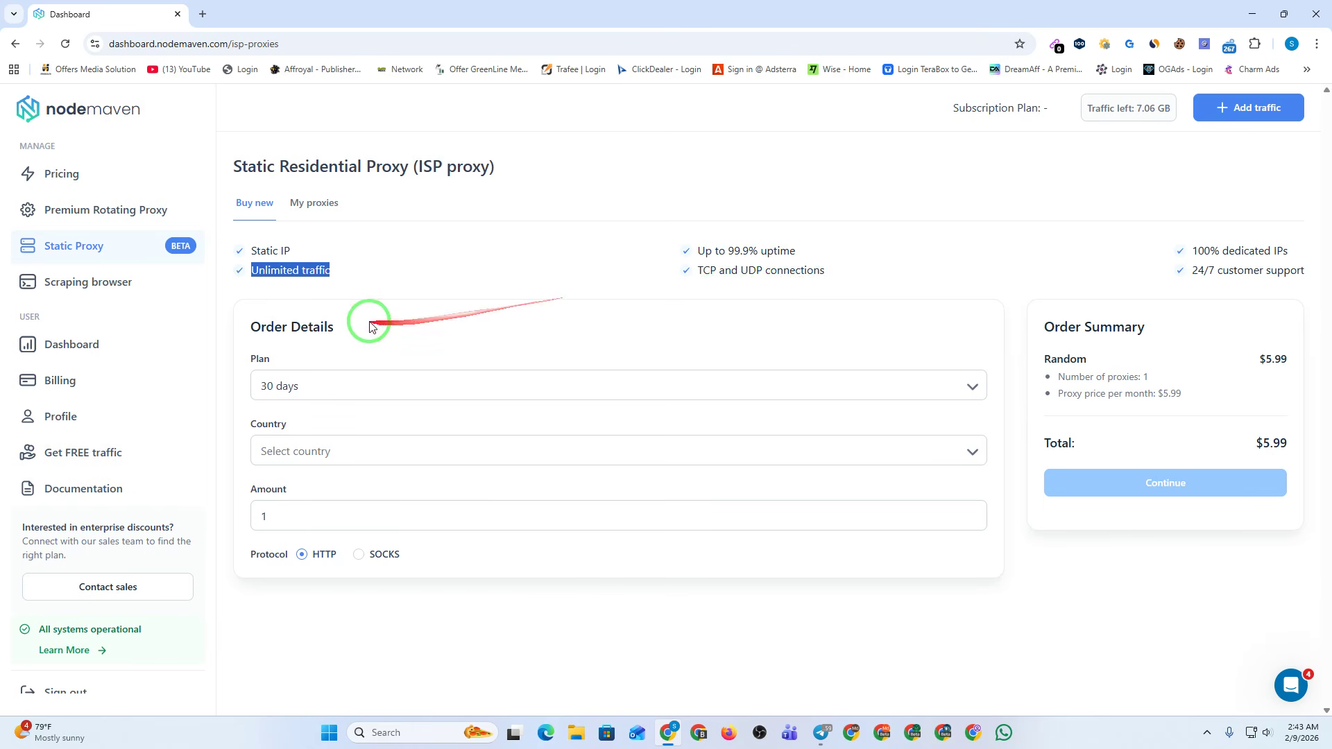
Keep the static proxy plan at 30 days and pick US from the country list.
left_click(336, 329)
triple_click(335, 328)
left_click(329, 389)
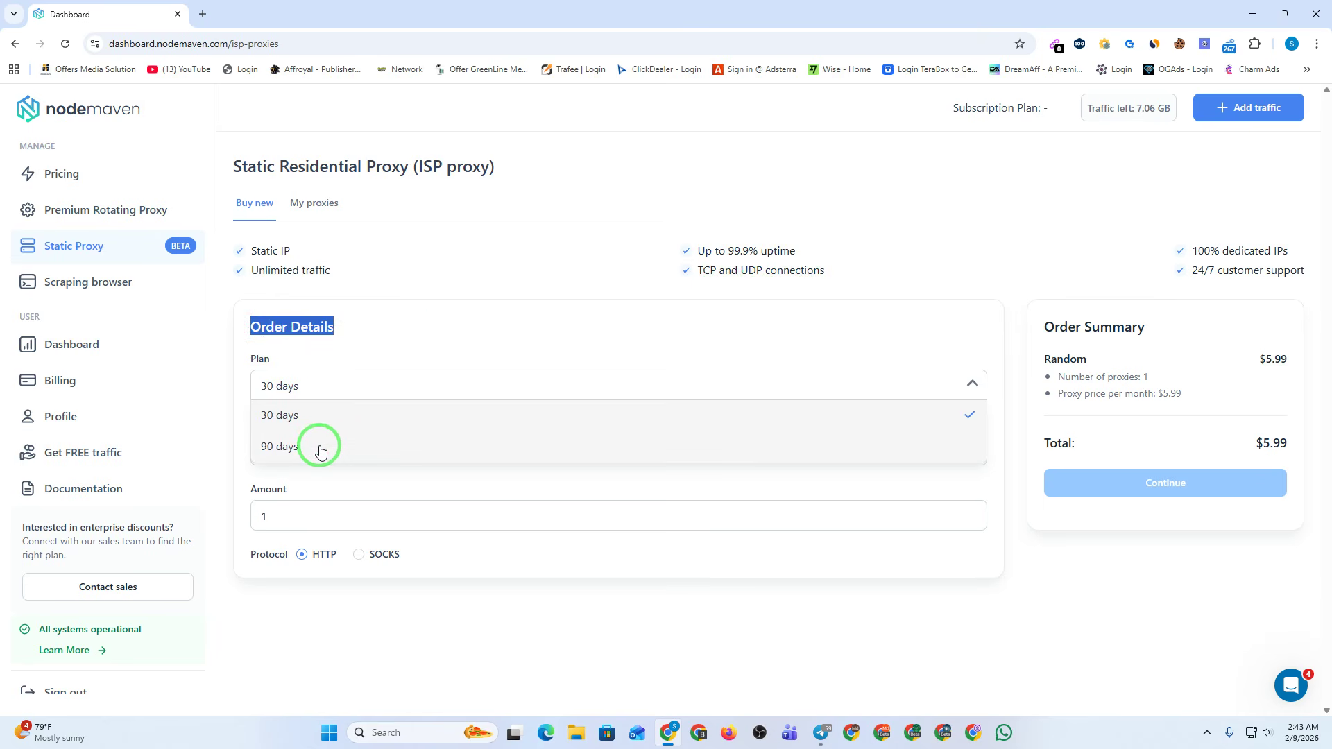
left_click(333, 415)
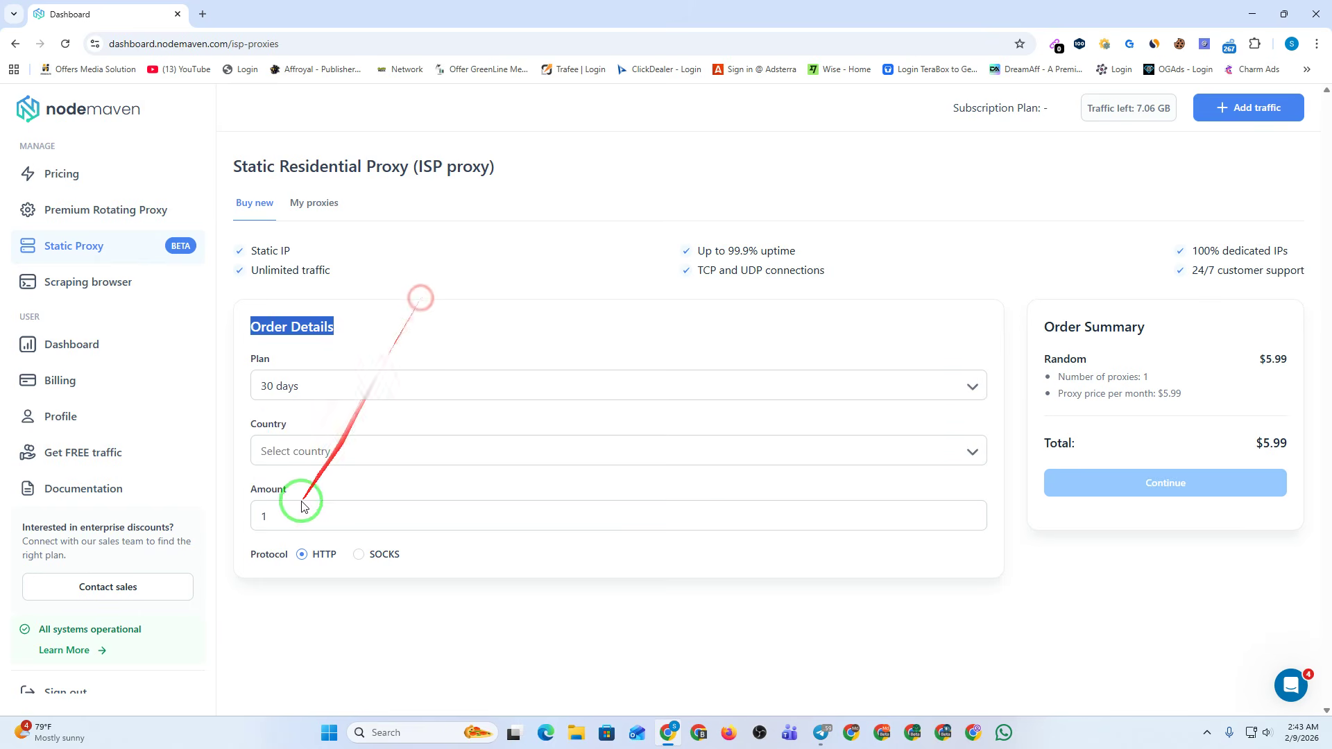
left_click(319, 461)
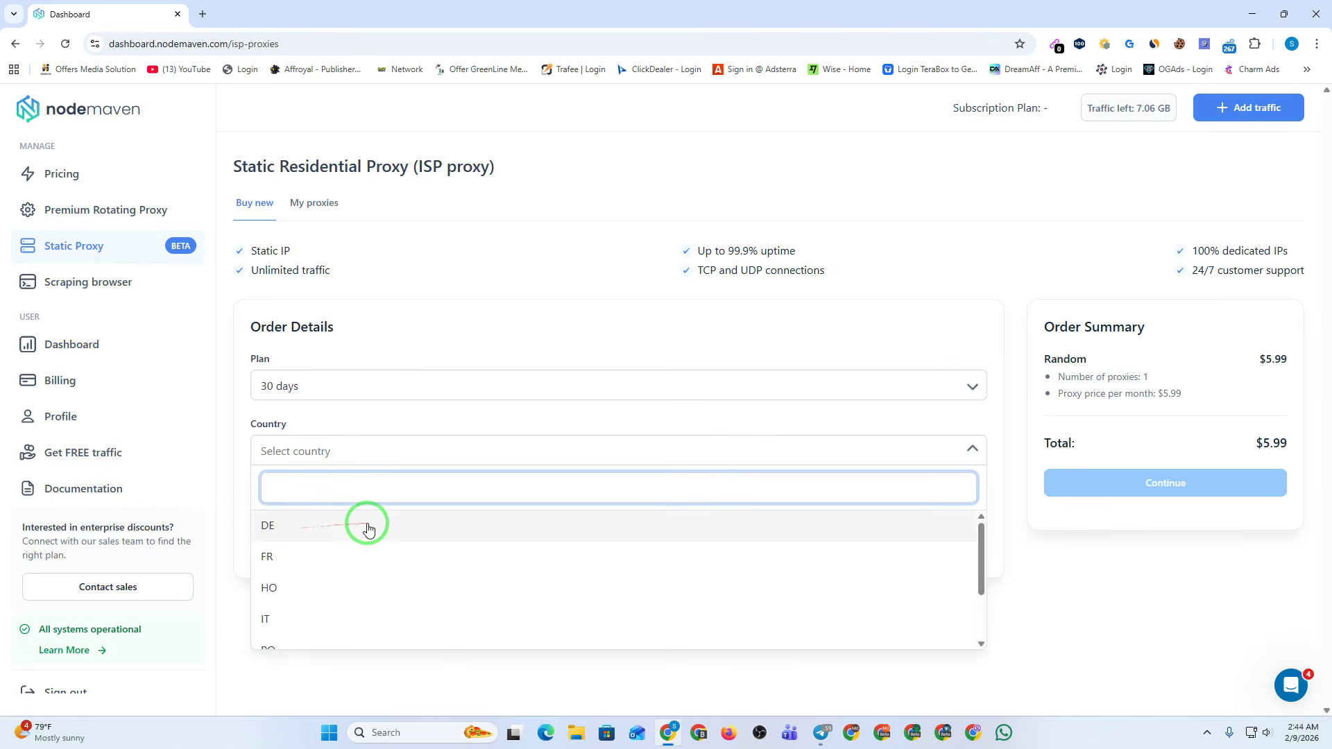
scroll(341, 562, "down", 3)
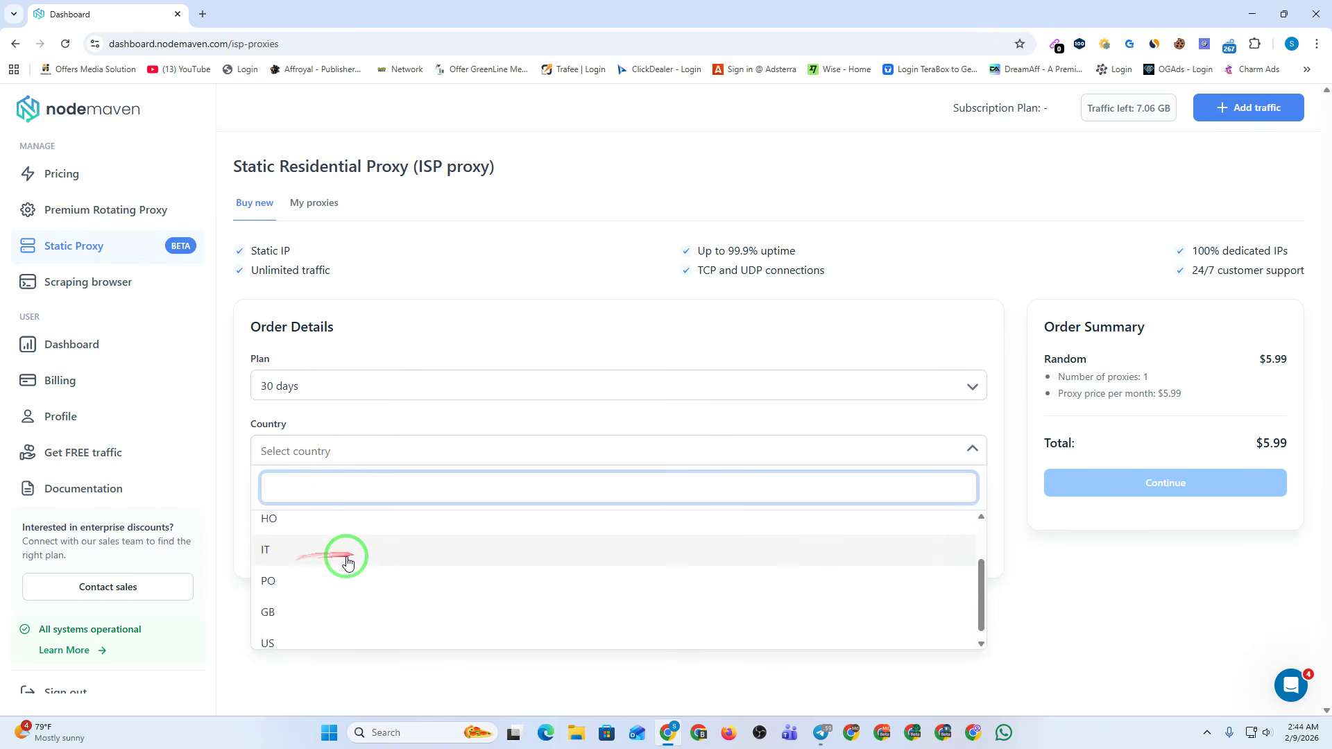
scroll(326, 586, "down", 1)
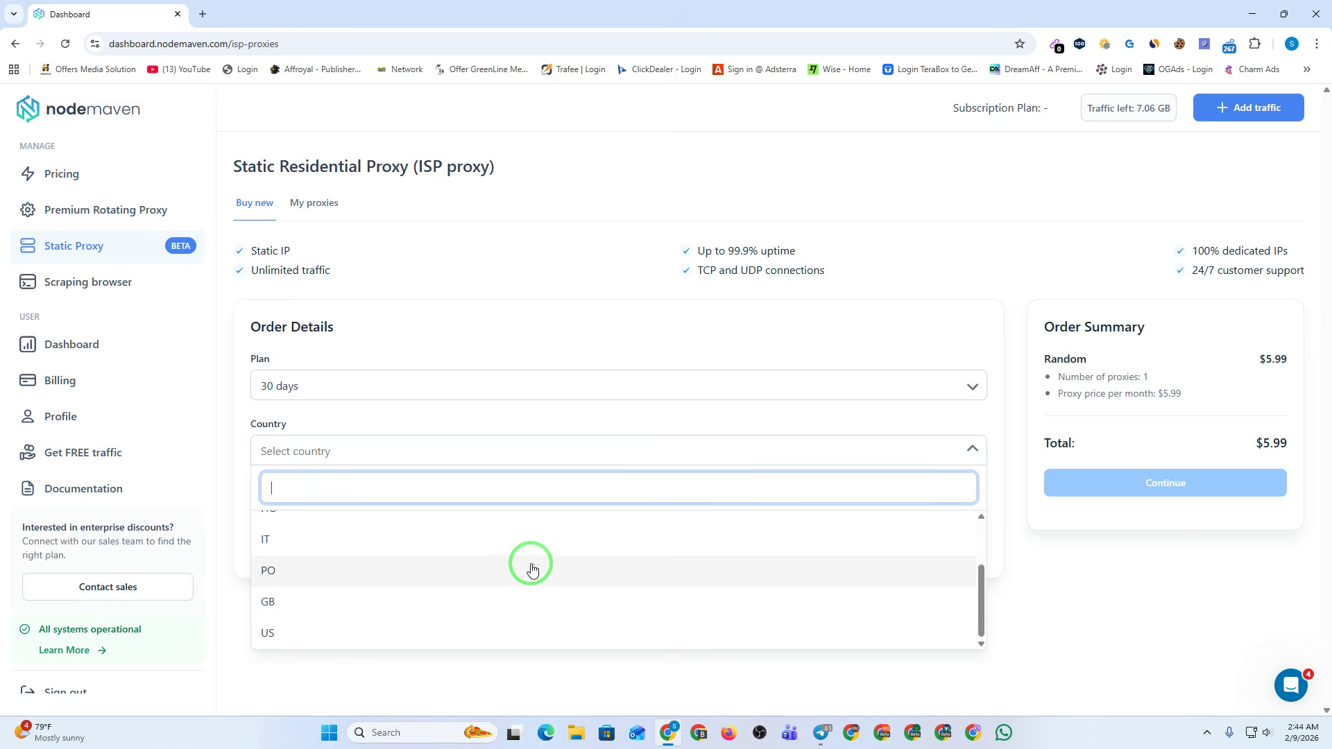
left_click(311, 633)
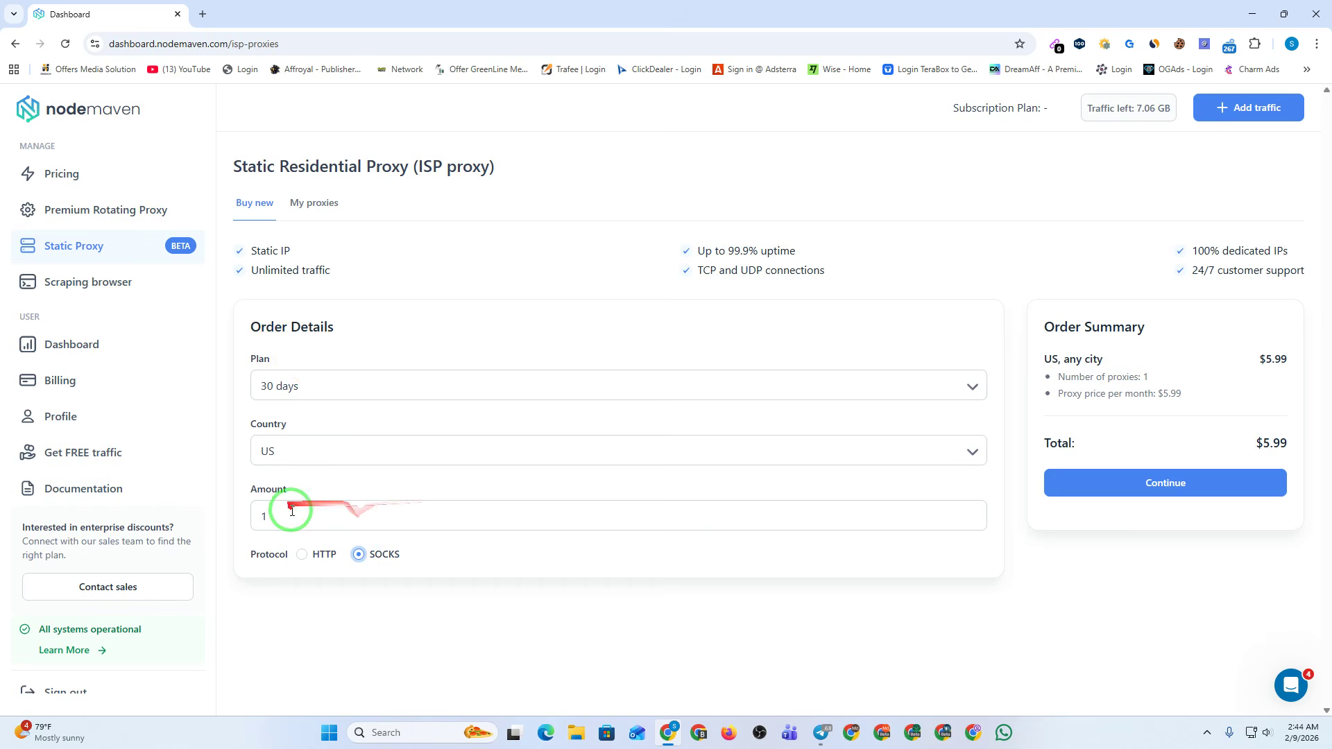
Order 3 proxies on the 30-day plan with SOCKS protocol ($17.97) and continue to payment.
left_click_drag(295, 514, 242, 512)
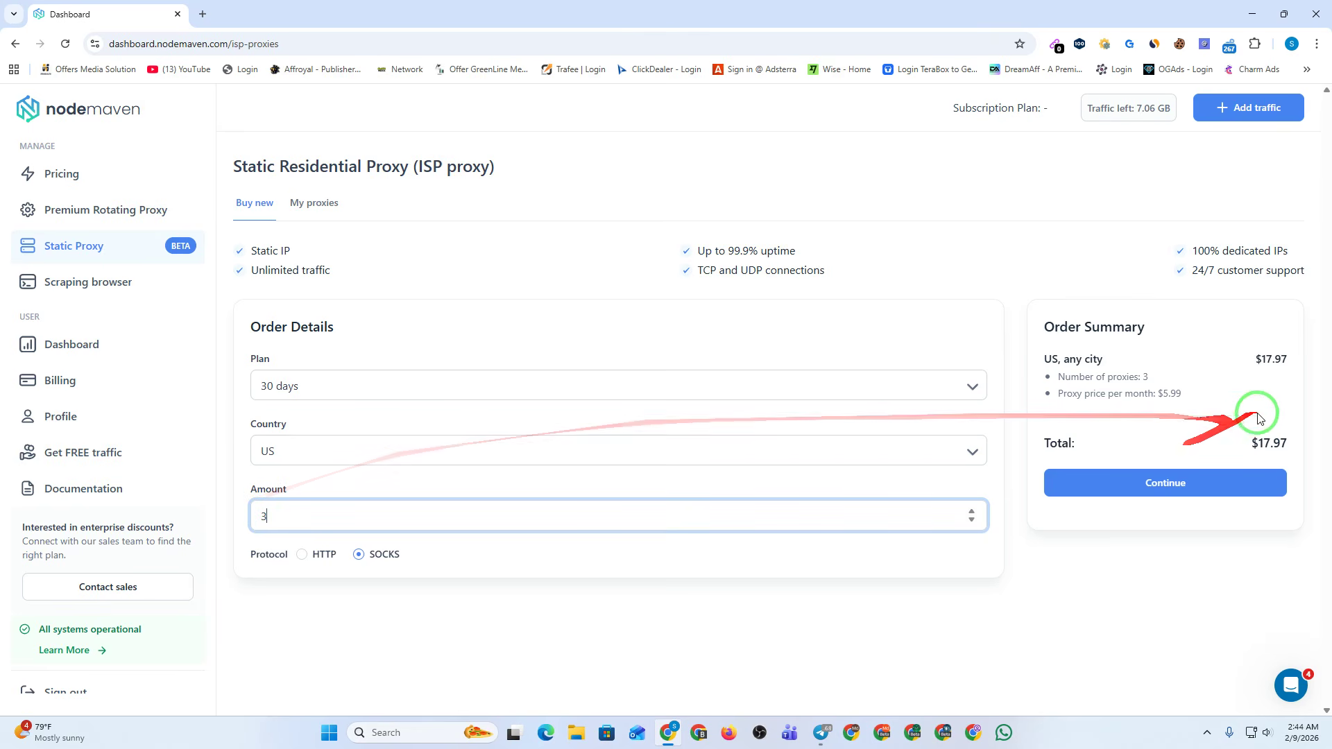
left_click(326, 386)
left_click(306, 447)
left_click(306, 378)
left_click(288, 413)
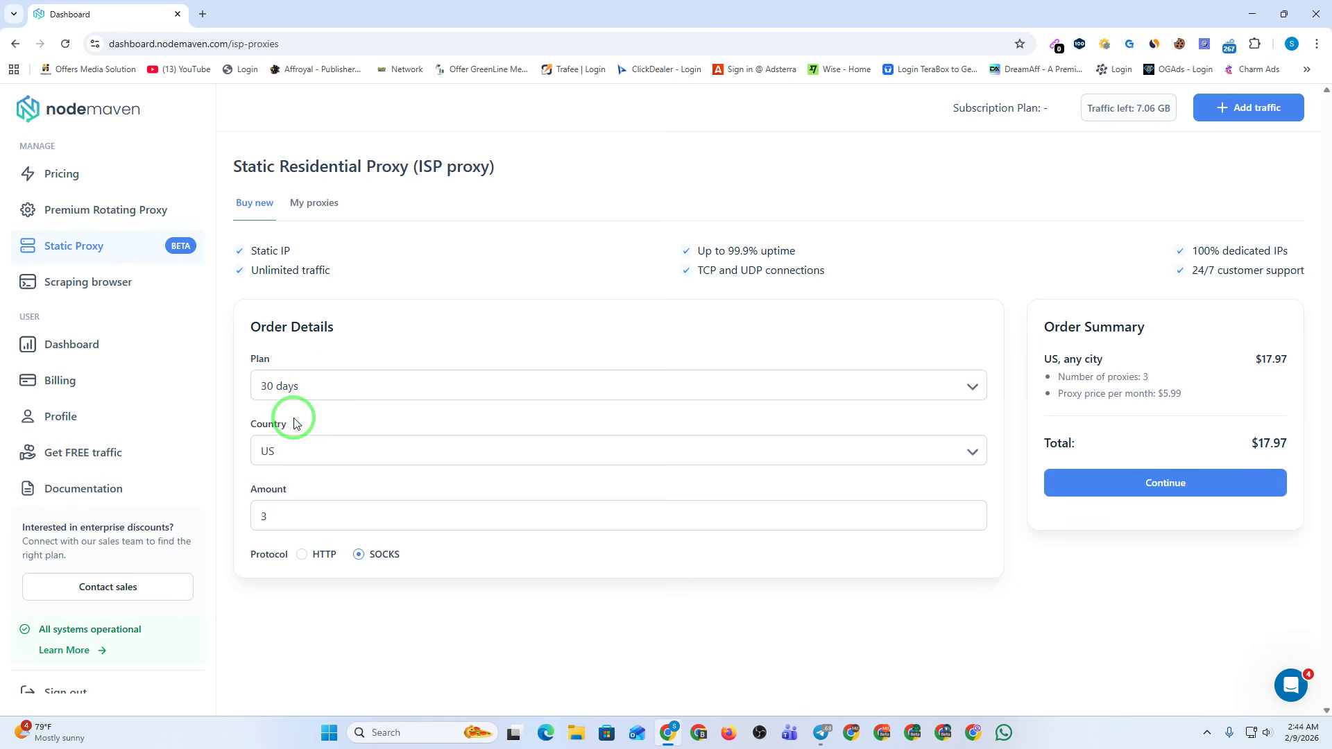
left_click(359, 553)
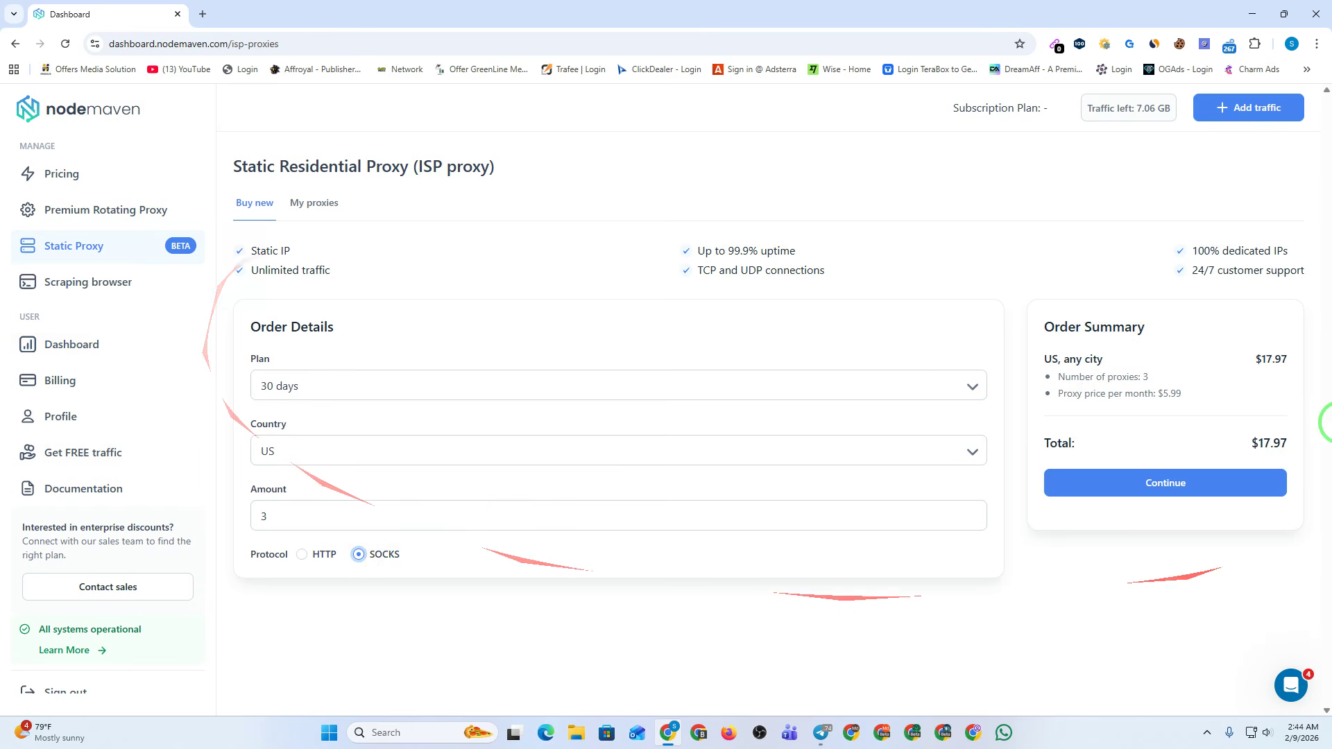
left_click(1170, 481)
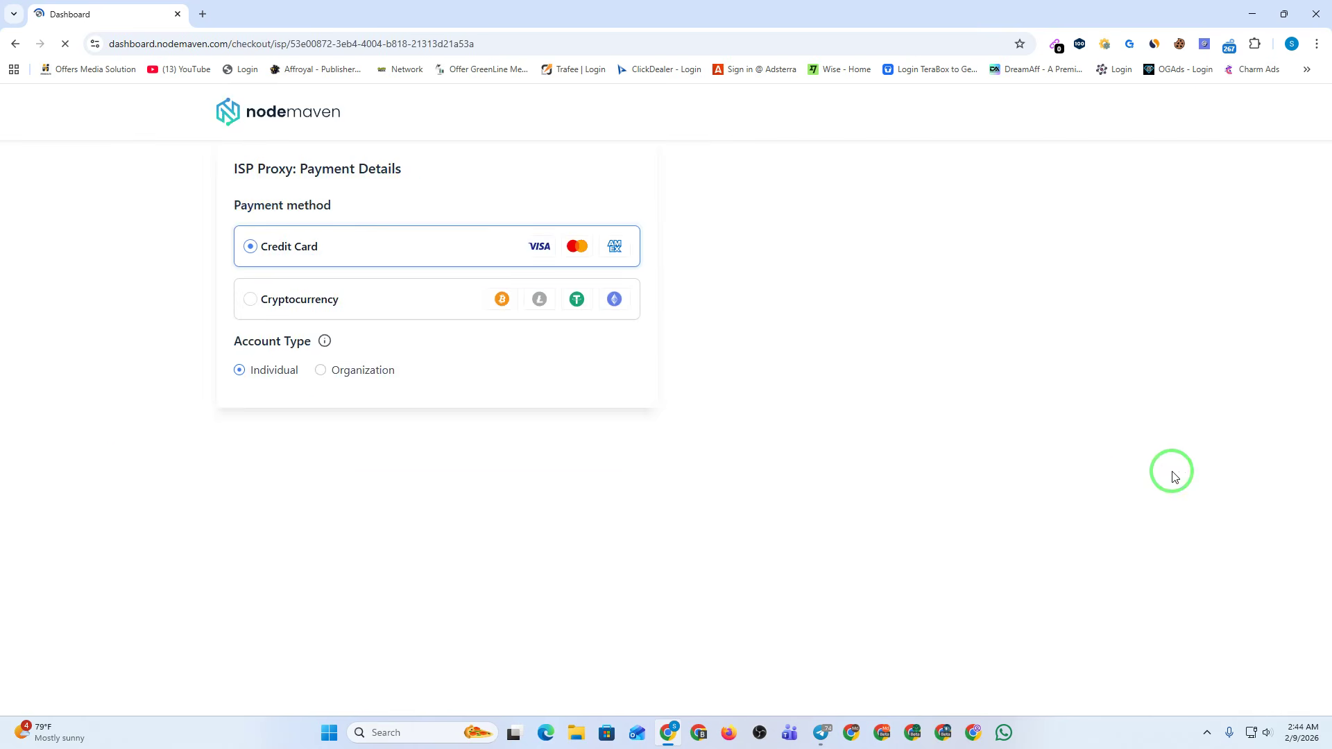
Choose cryptocurrency payment and fill the coupon field with saved code MA50.
left_click(274, 305)
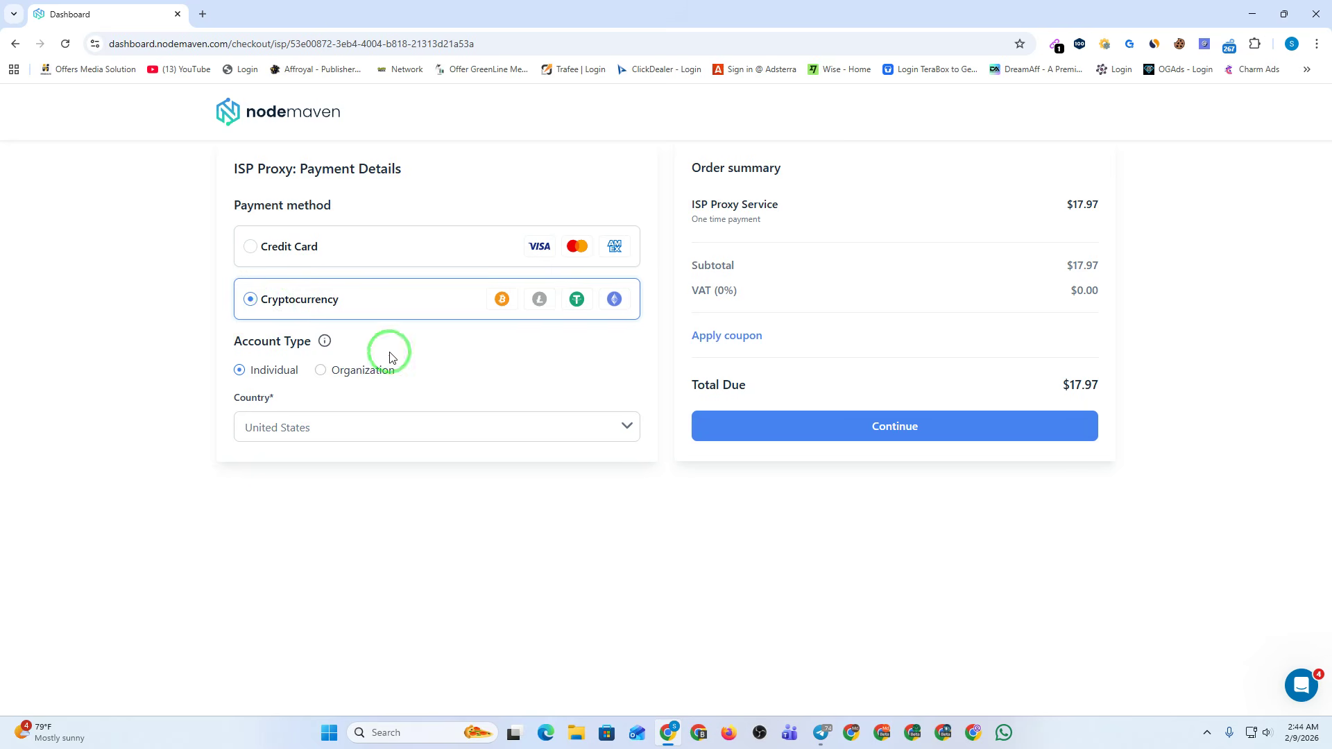
left_click(729, 335)
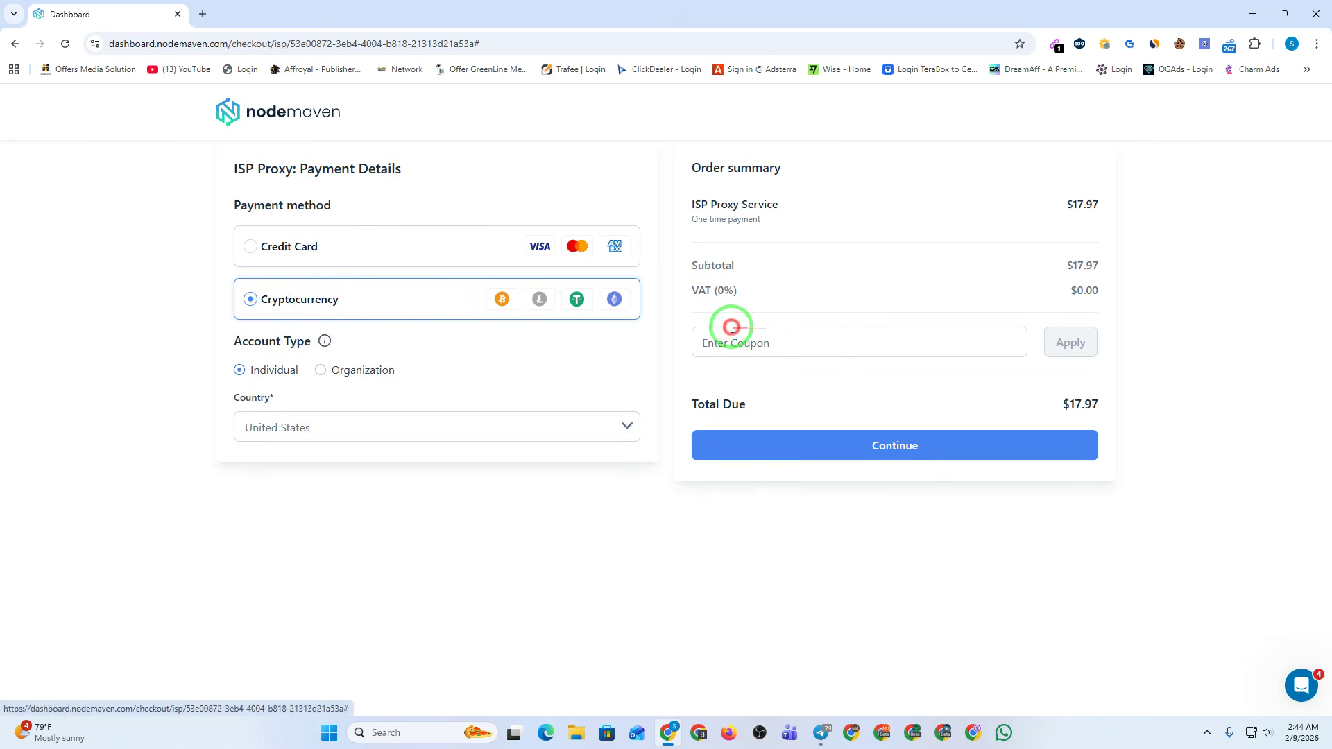
left_click(796, 341)
left_click(792, 380)
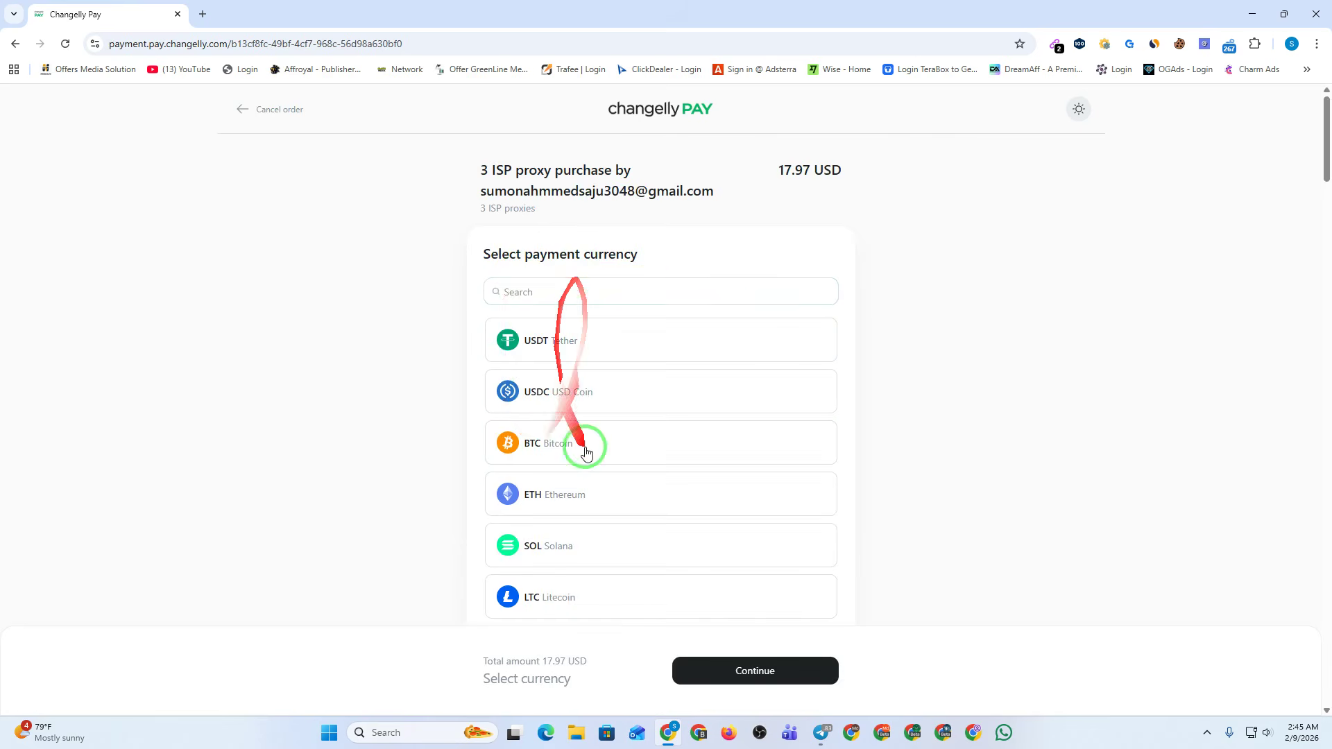
Browse the Changelly Pay currency list, then go back to NodeMaven's payment details page.
scroll(604, 437, "down", 1)
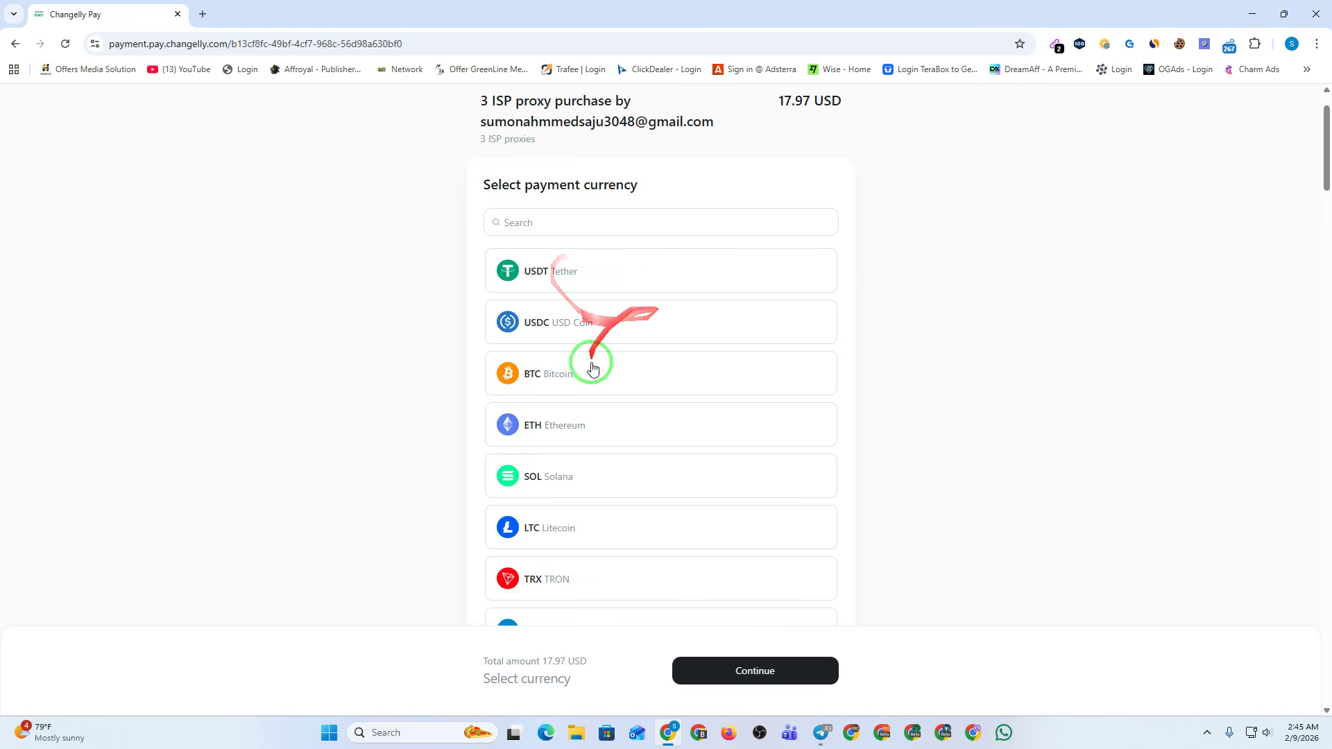
scroll(628, 516, "down", 2)
scroll(677, 518, "down", 8)
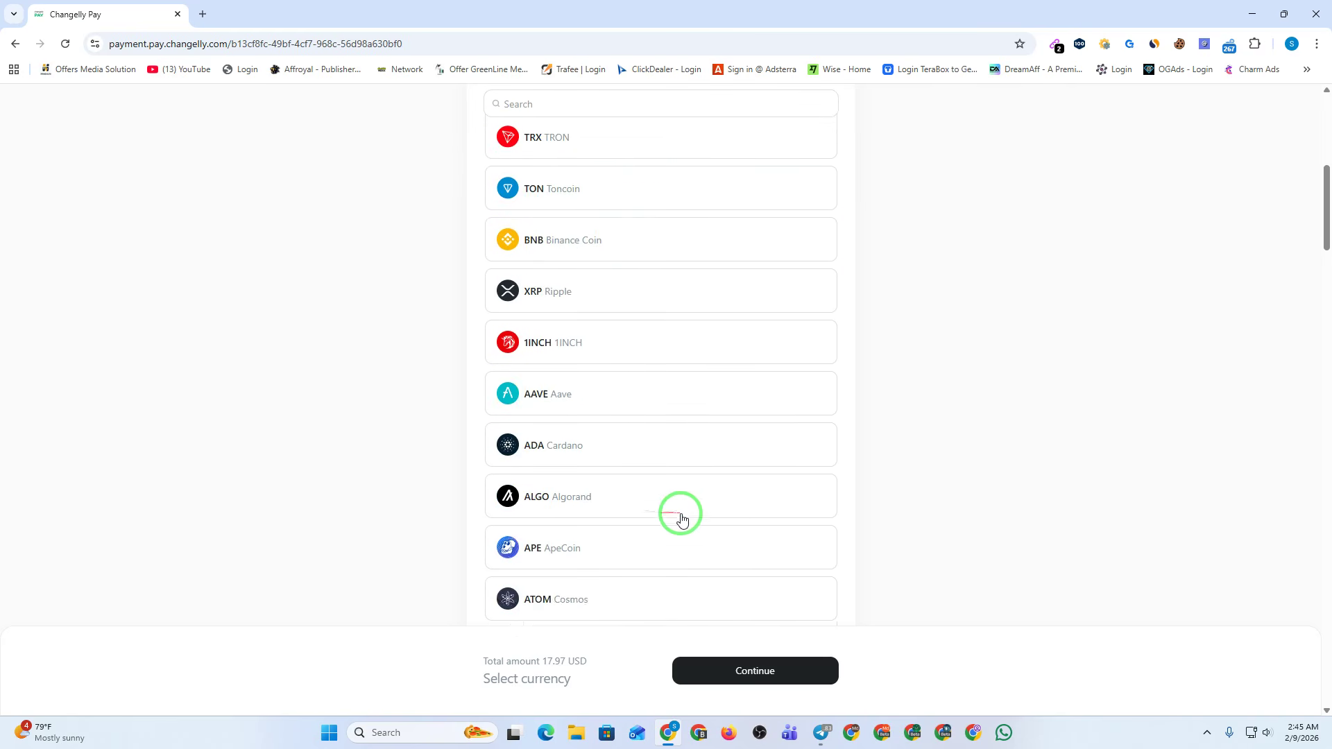
scroll(678, 517, "up", 12)
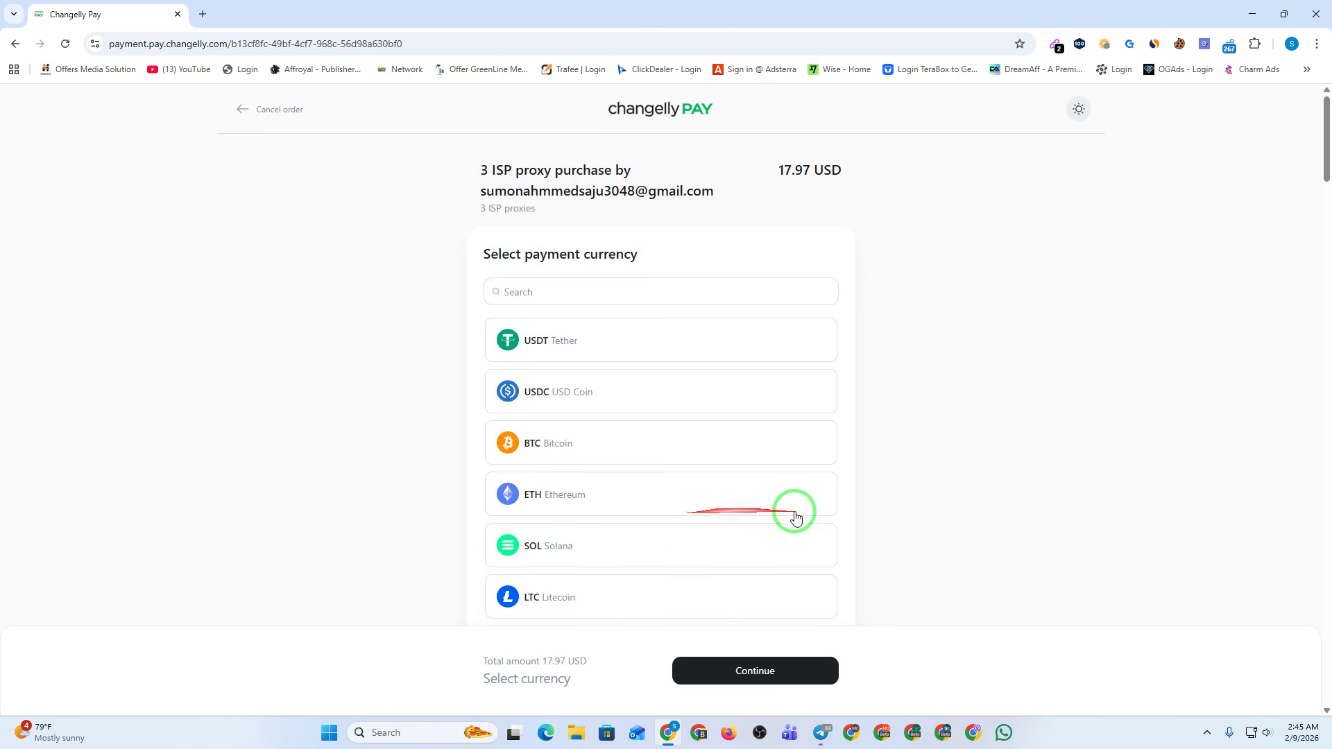
left_click(14, 45)
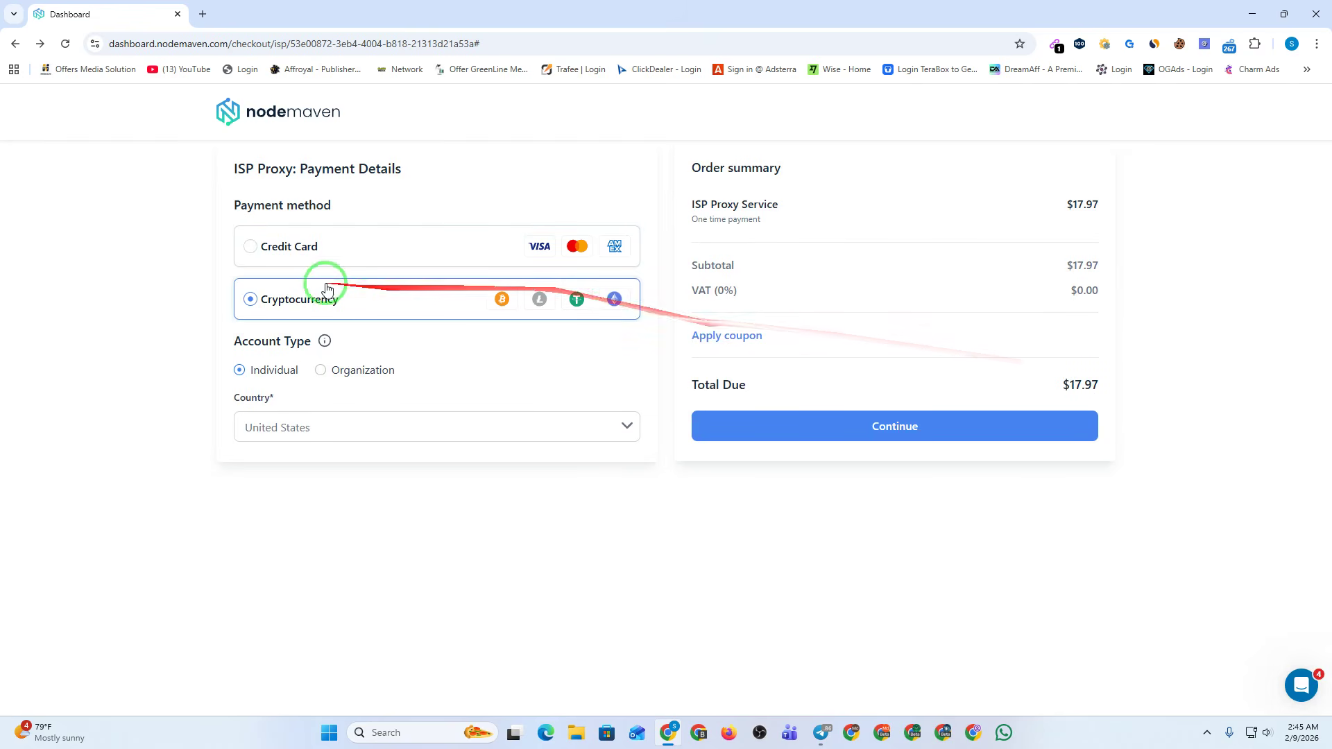
Apply coupon MA50 to the crypto checkout order.
left_click(748, 338)
type("MA50")
left_click(1069, 345)
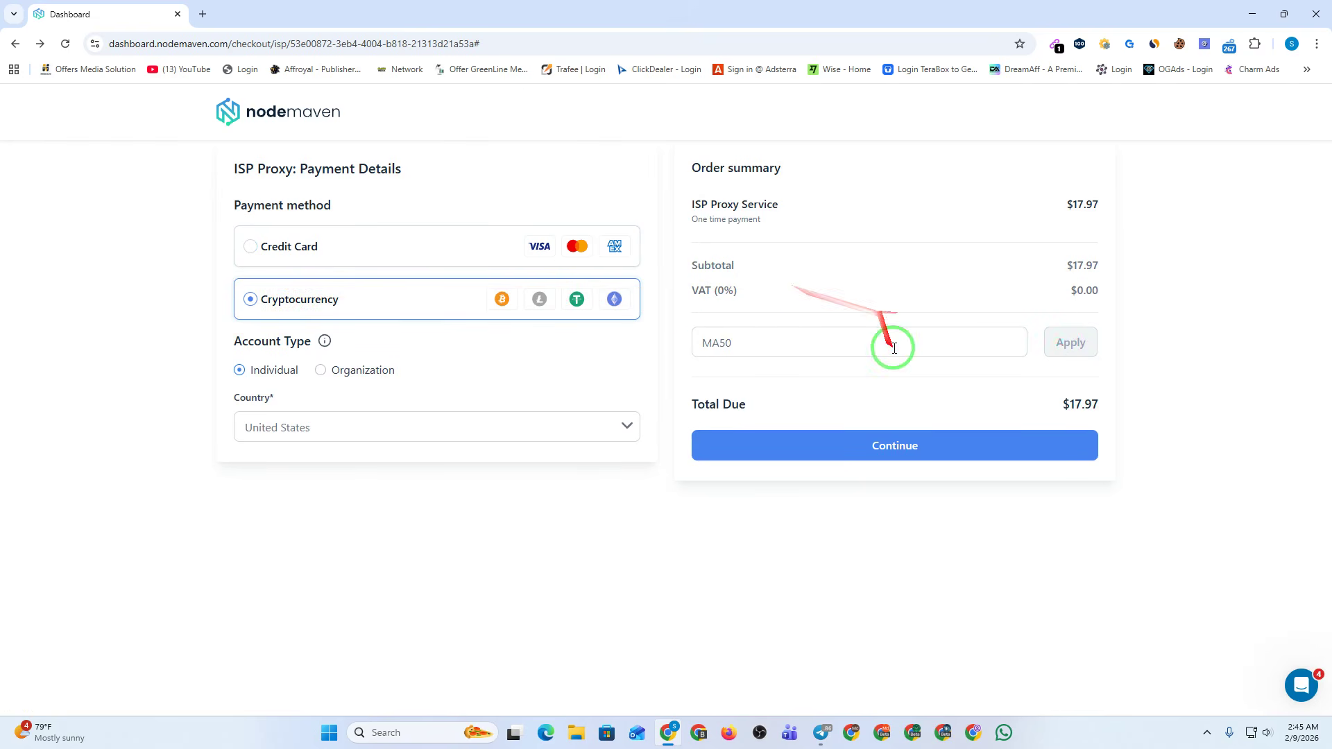
Trim the checkout URL to /checkou and load it, reaching a 404 page.
left_click_drag(496, 44, 264, 44)
key("BackSpace")
key("Return")
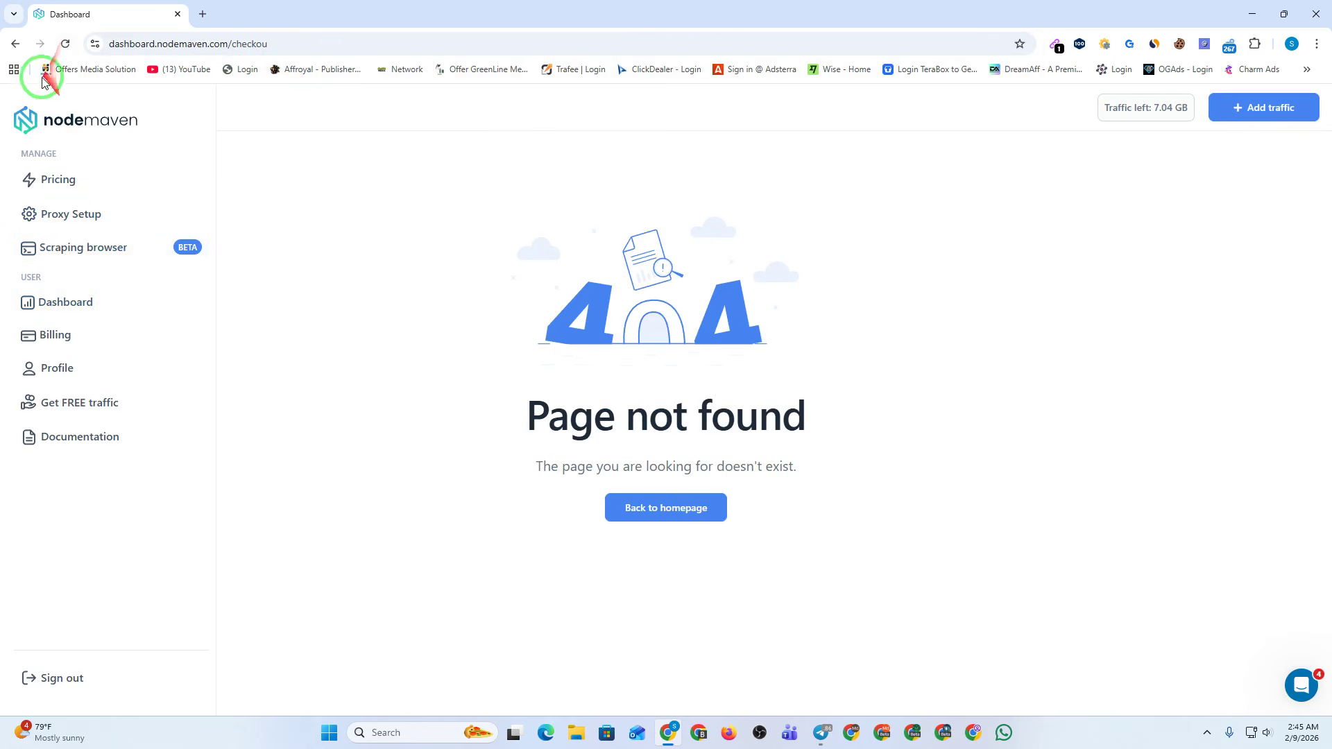
Reload, load dashboard.nodemaven.com, and open Static Proxy's My proxies tab showing 'No proxies yet'.
left_click(67, 44)
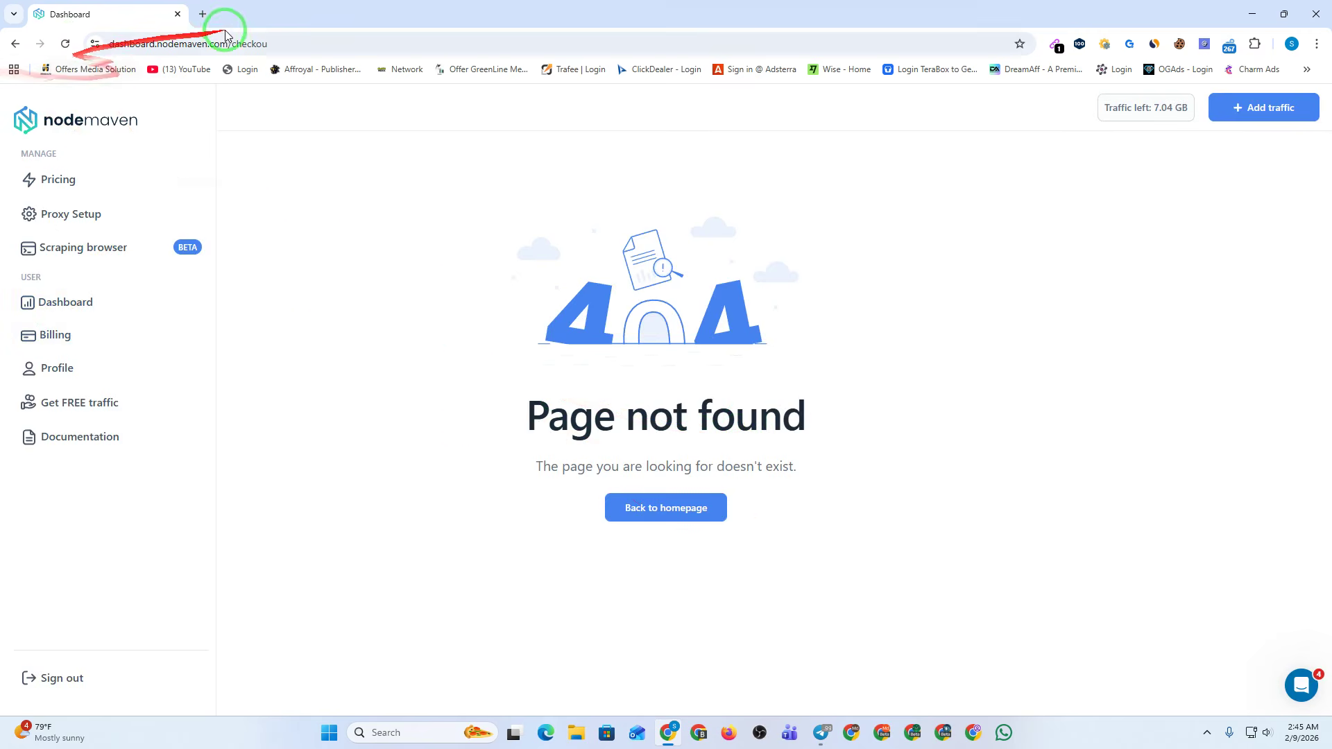
left_click(267, 44)
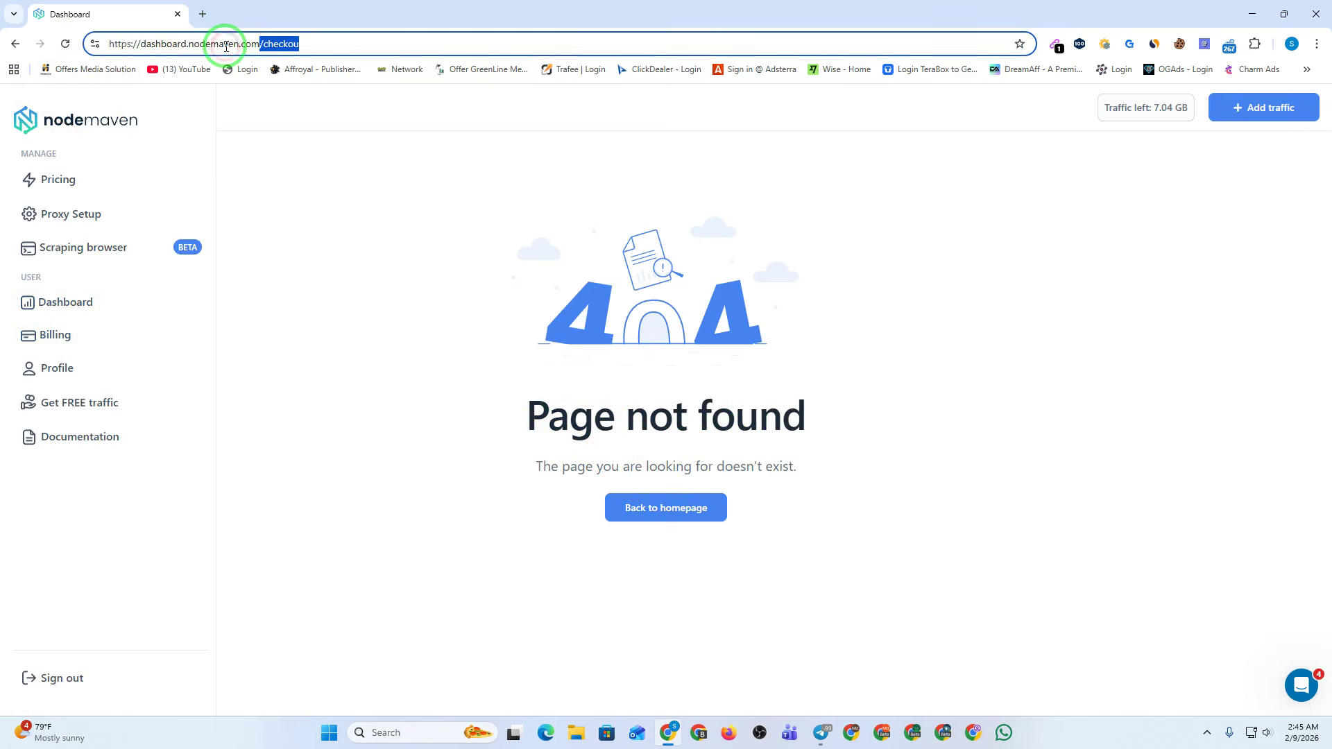
key("BackSpace")
key("Return")
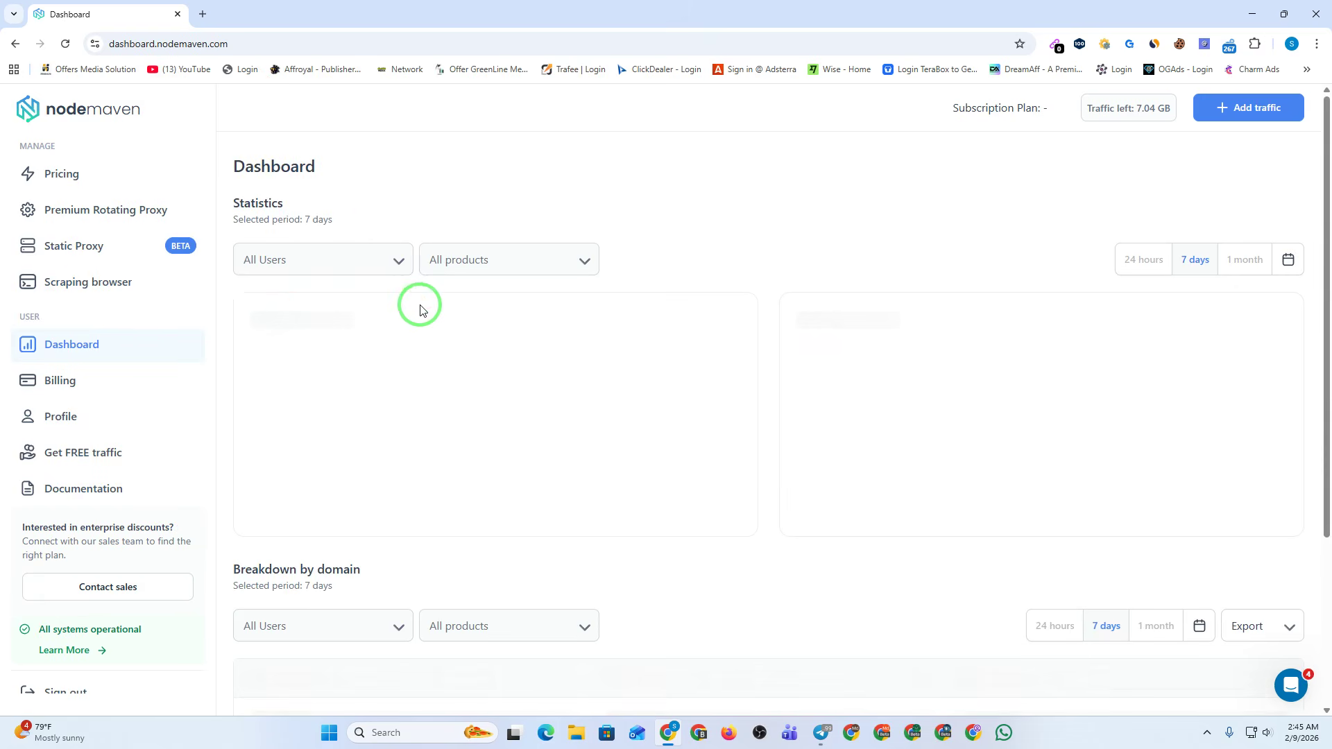
left_click(88, 246)
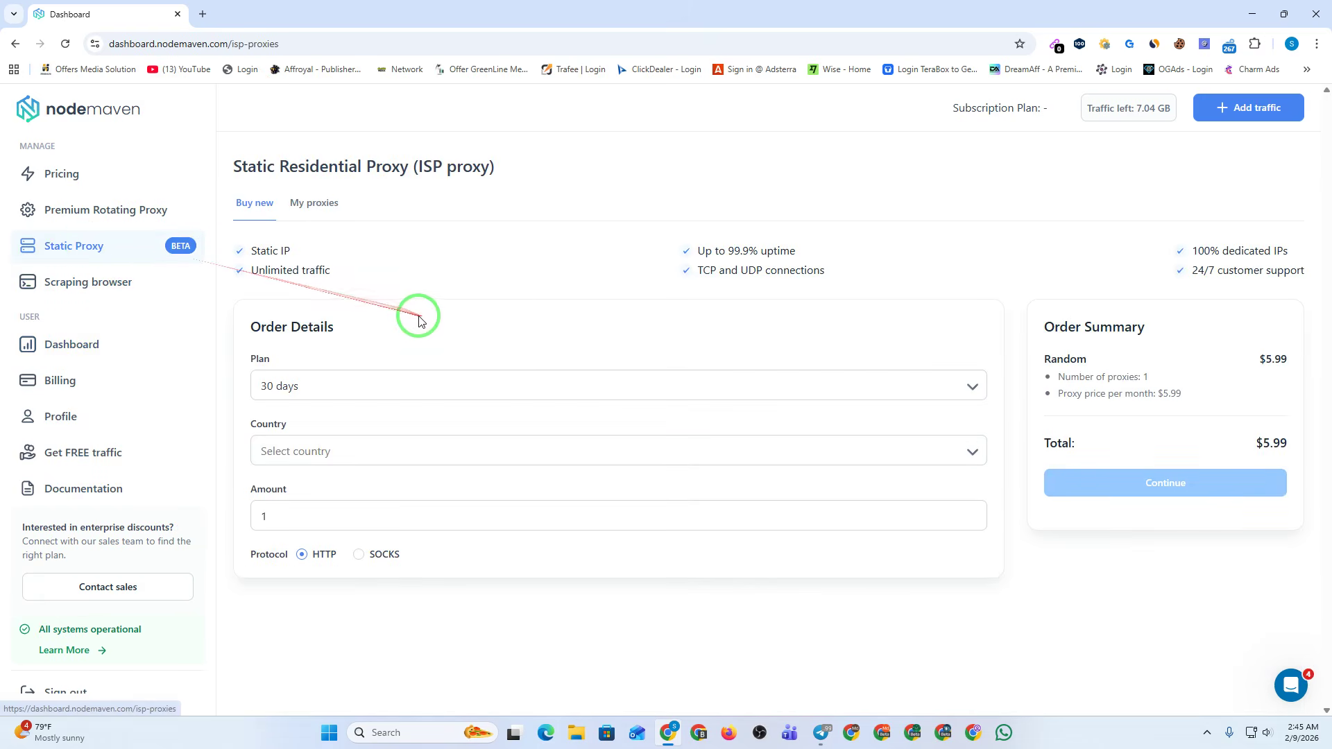
left_click(312, 201)
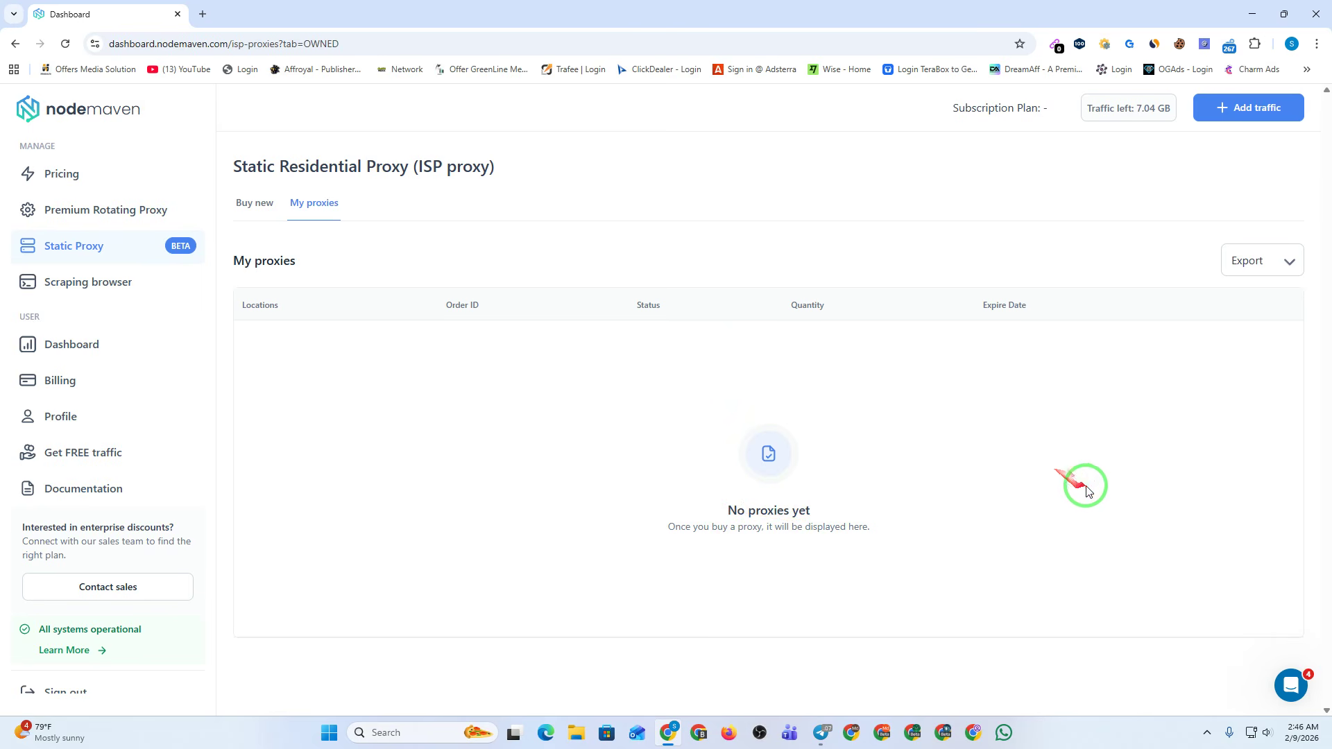
Go to the Pricing page and review the monthly residential plans from 5 GB to 1000 GB+.
left_click(77, 211)
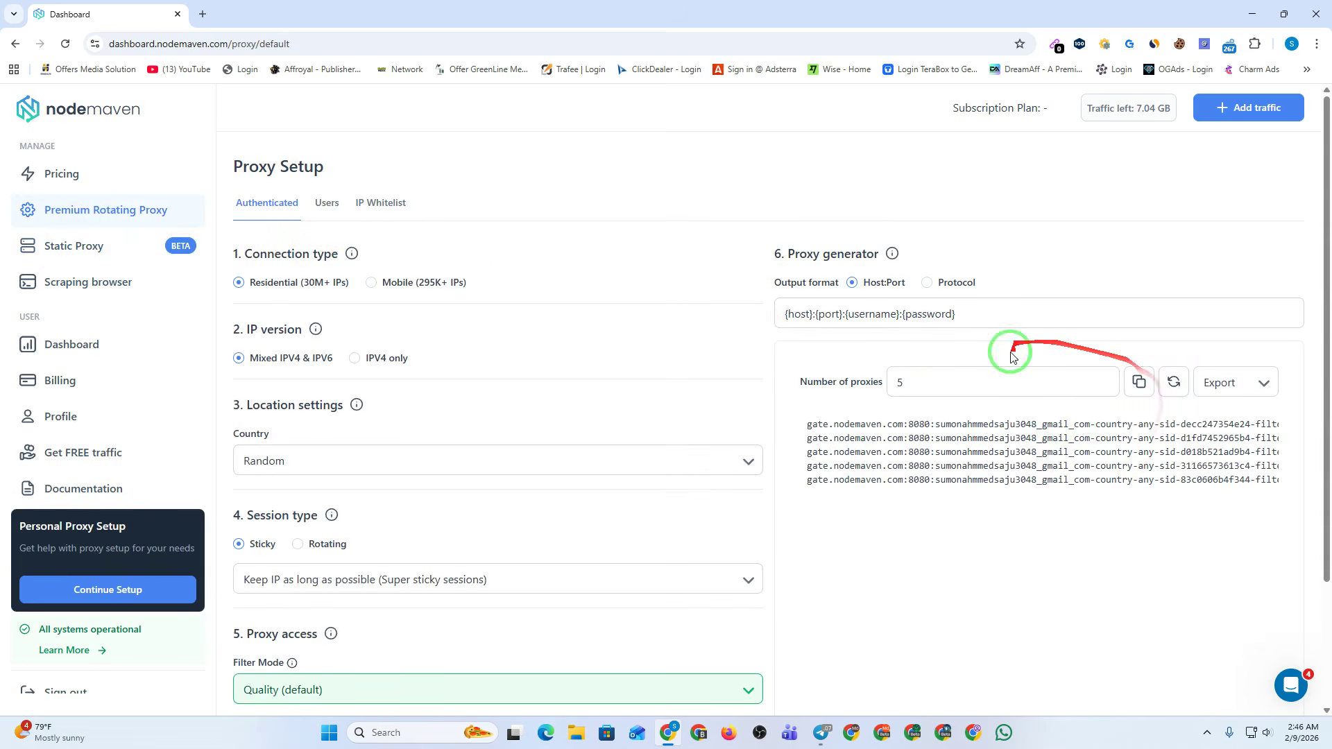
left_click(115, 349)
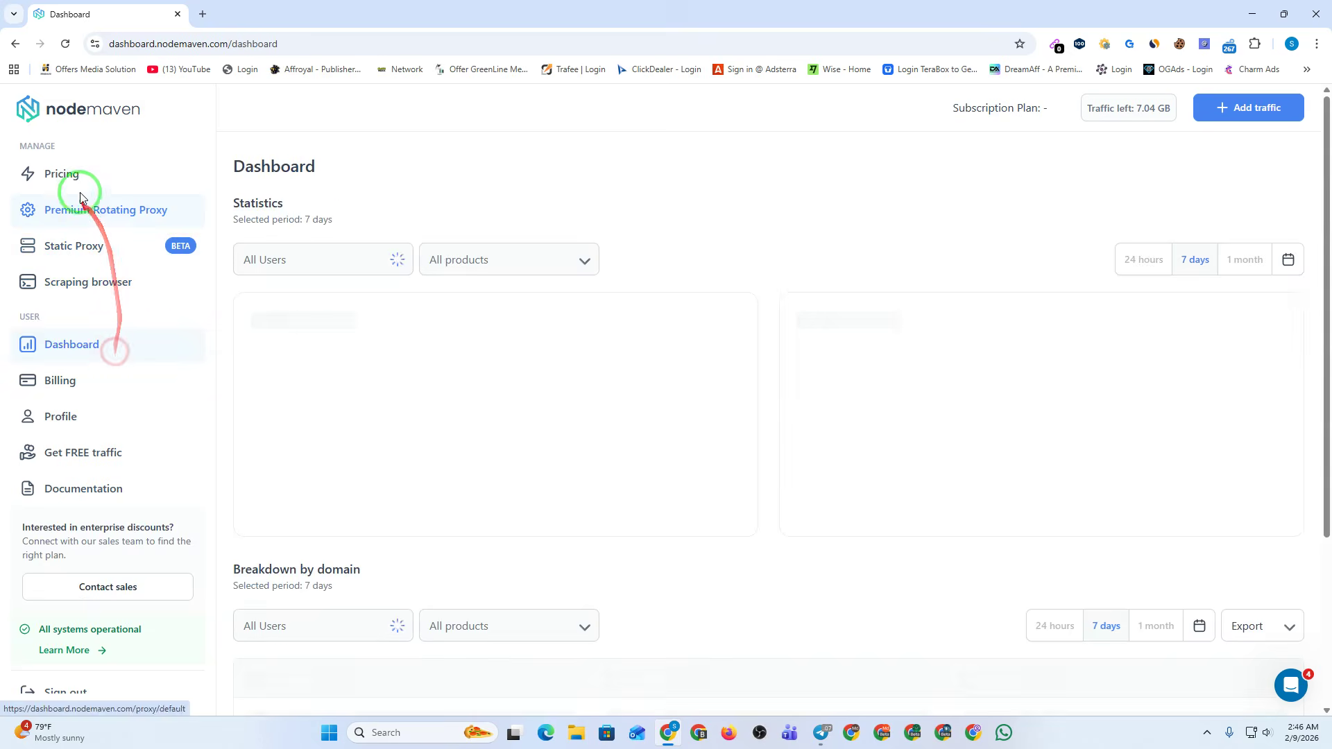
left_click(80, 178)
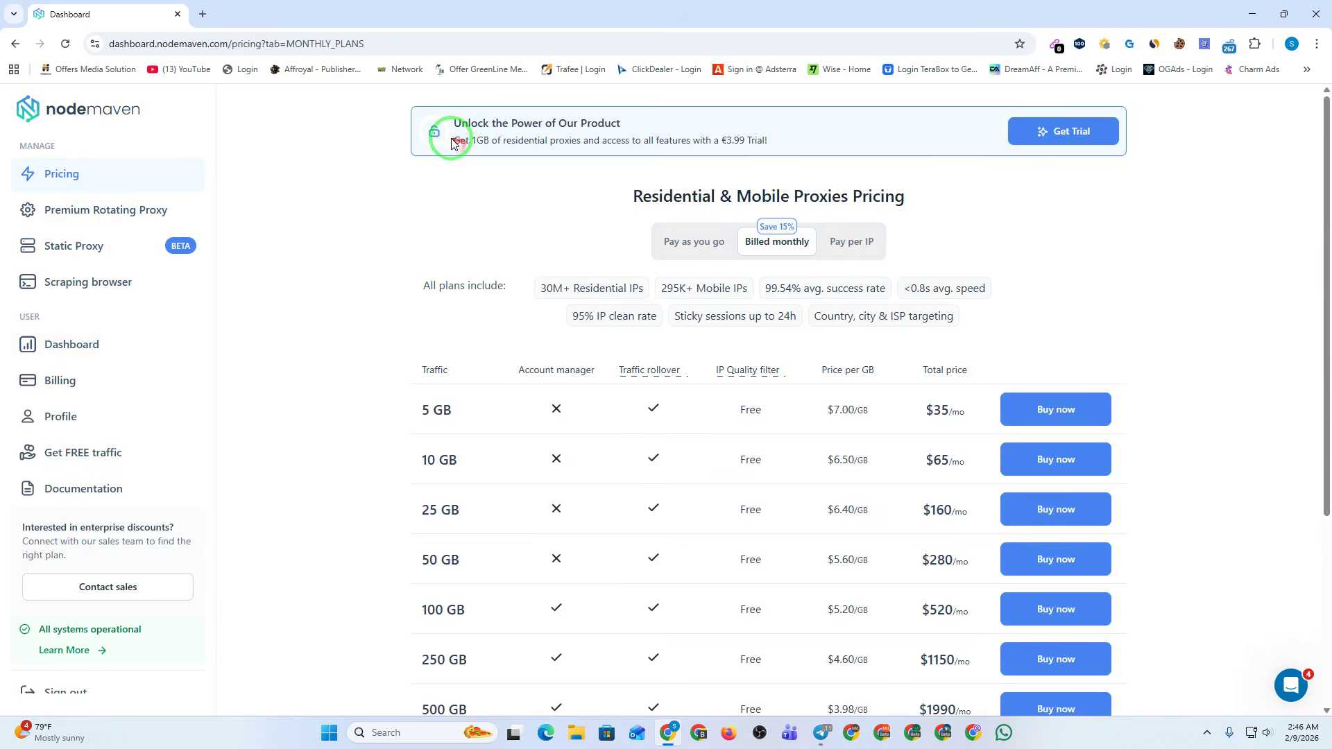
left_click_drag(454, 144, 781, 145)
scroll(796, 262, "down", 2)
left_click_drag(400, 252, 1130, 633)
left_click(1192, 527)
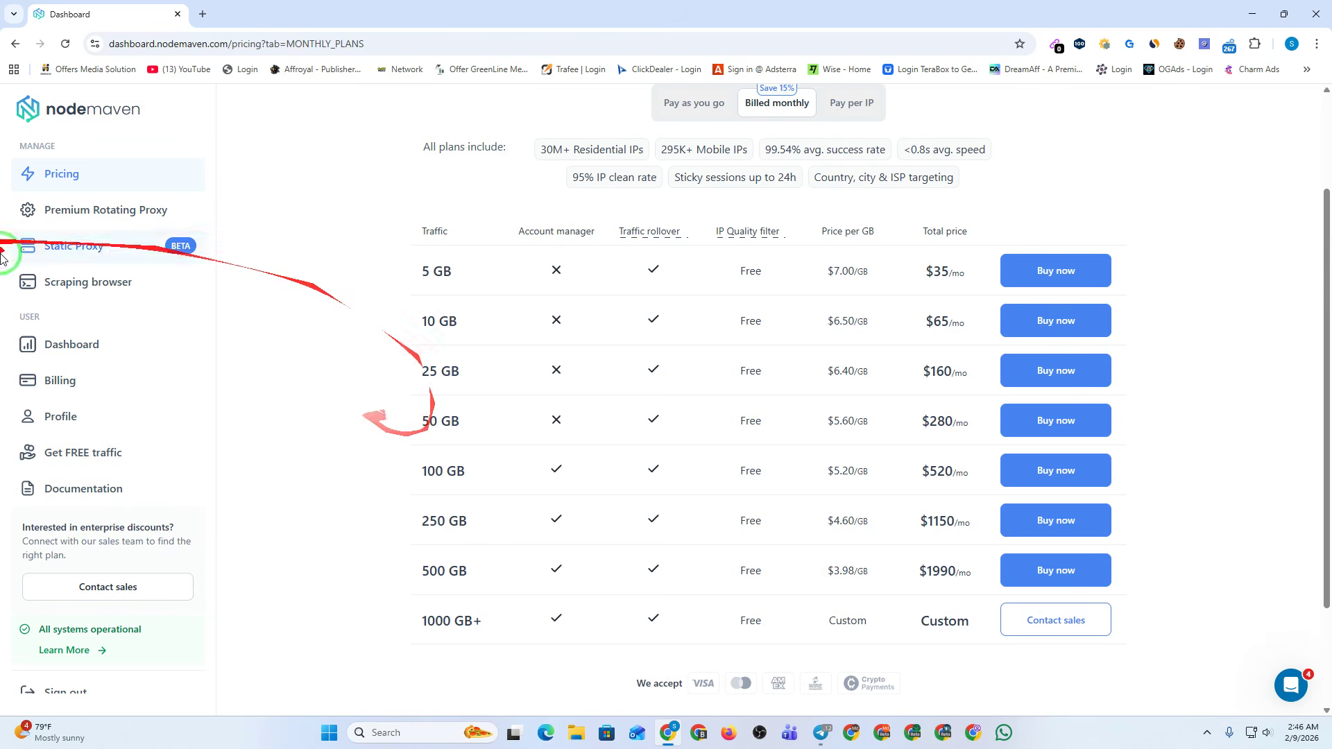
Open the Static Proxy order form, keep 30 days, leave country unset, and select SOCKS.
left_click(64, 254)
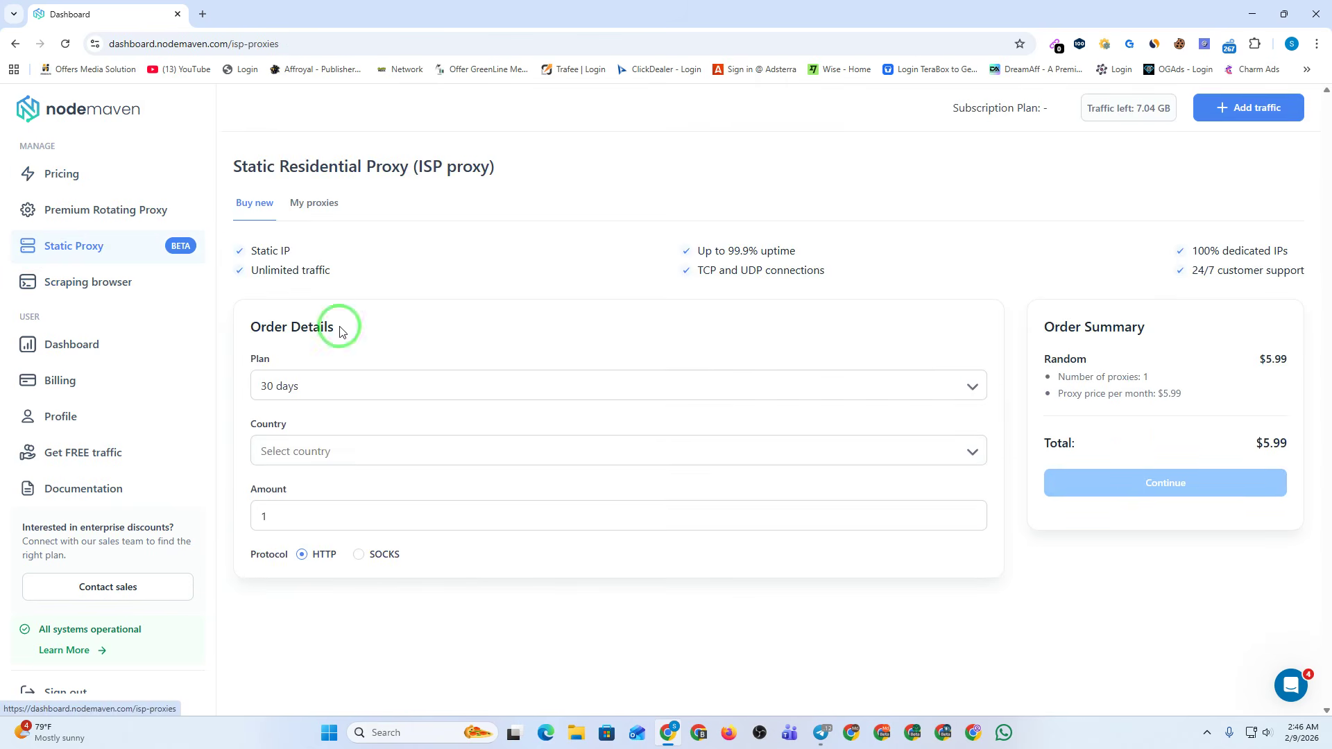
left_click(322, 386)
left_click(322, 385)
left_click(297, 458)
scroll(351, 555, "down", 5)
left_click(323, 456)
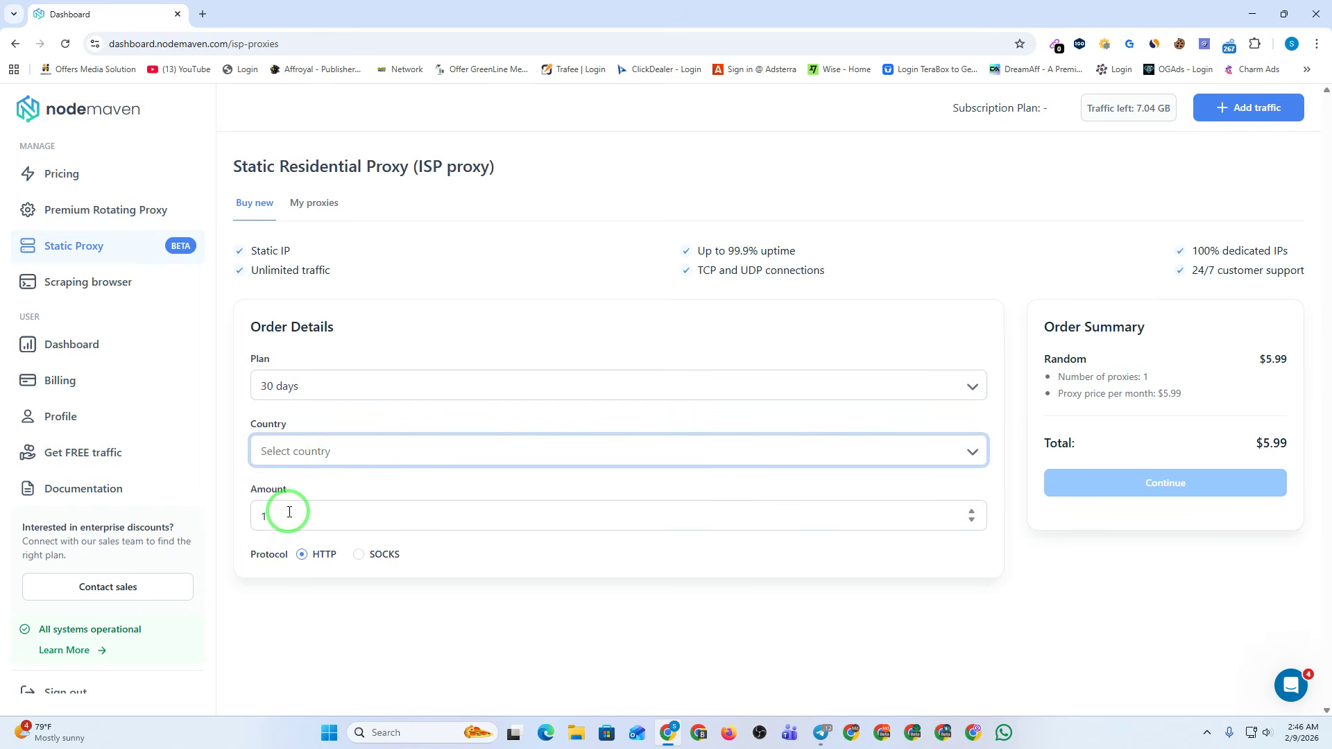
left_click(391, 555)
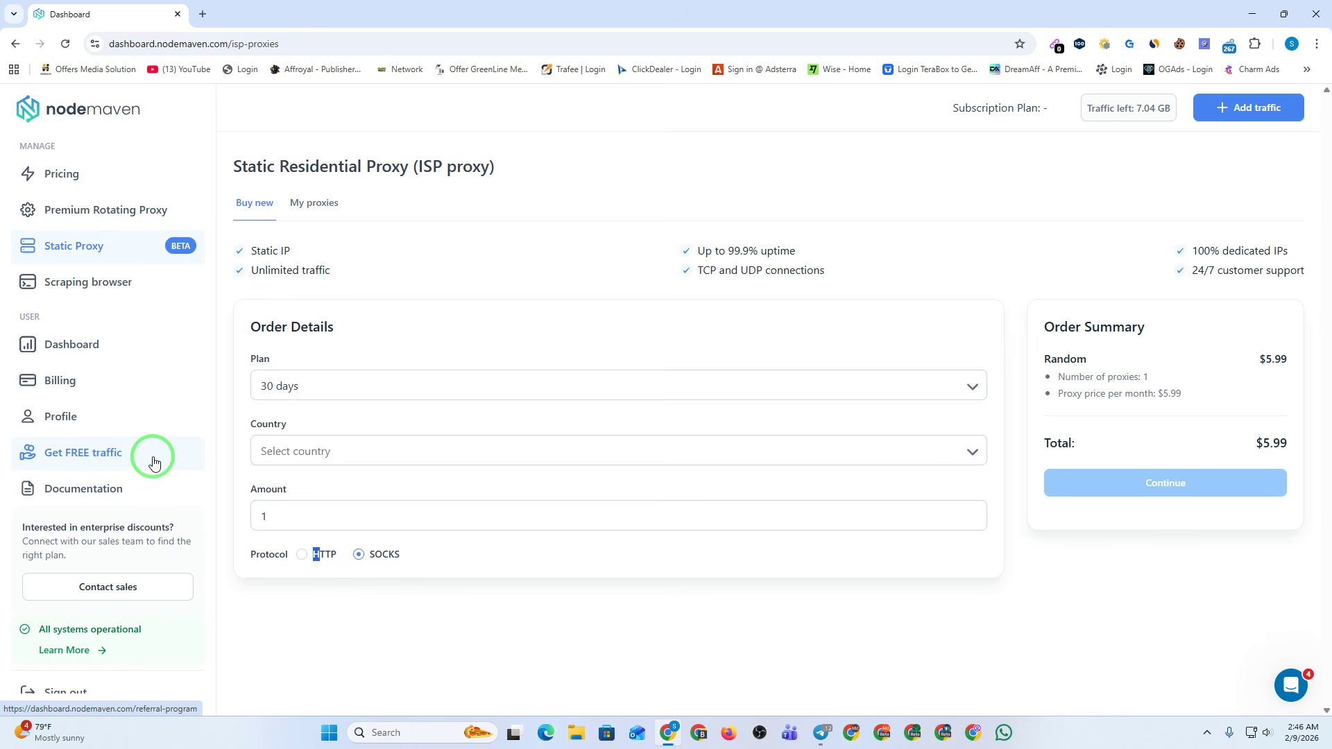
left_click(92, 213)
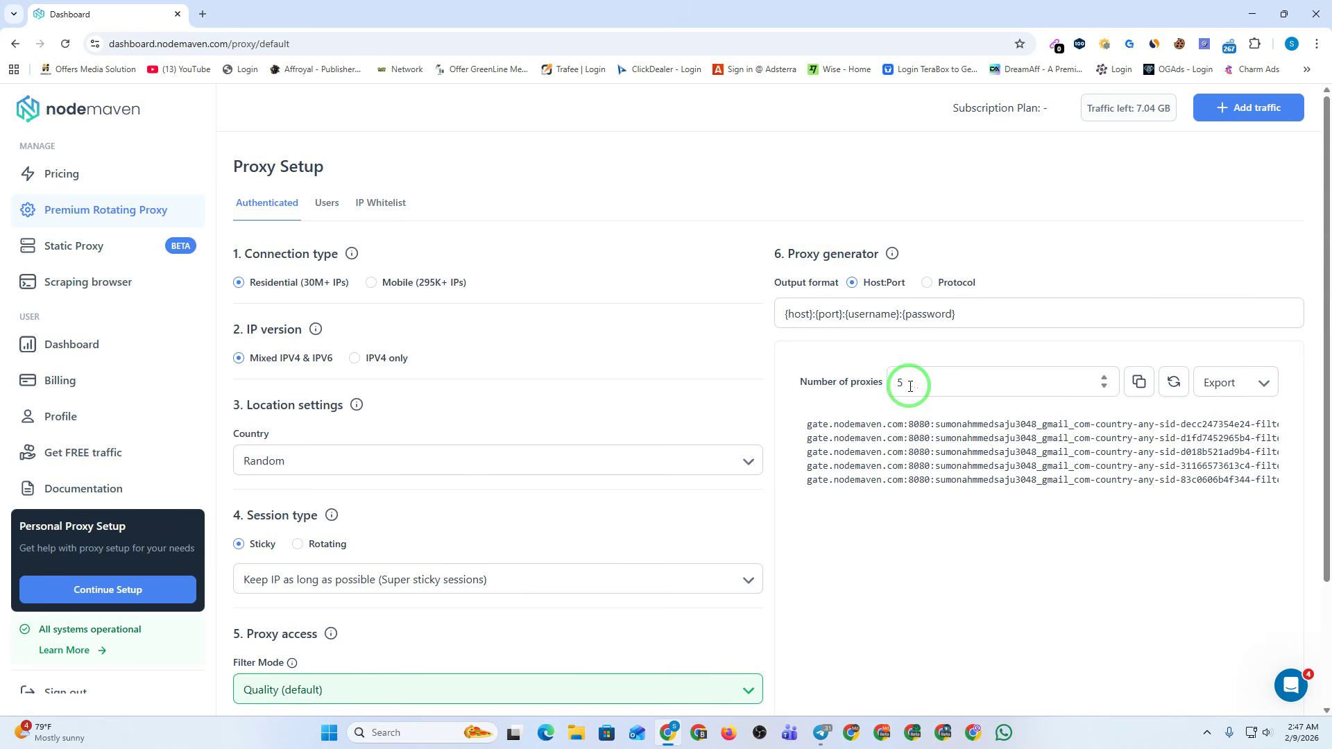
left_click(53, 250)
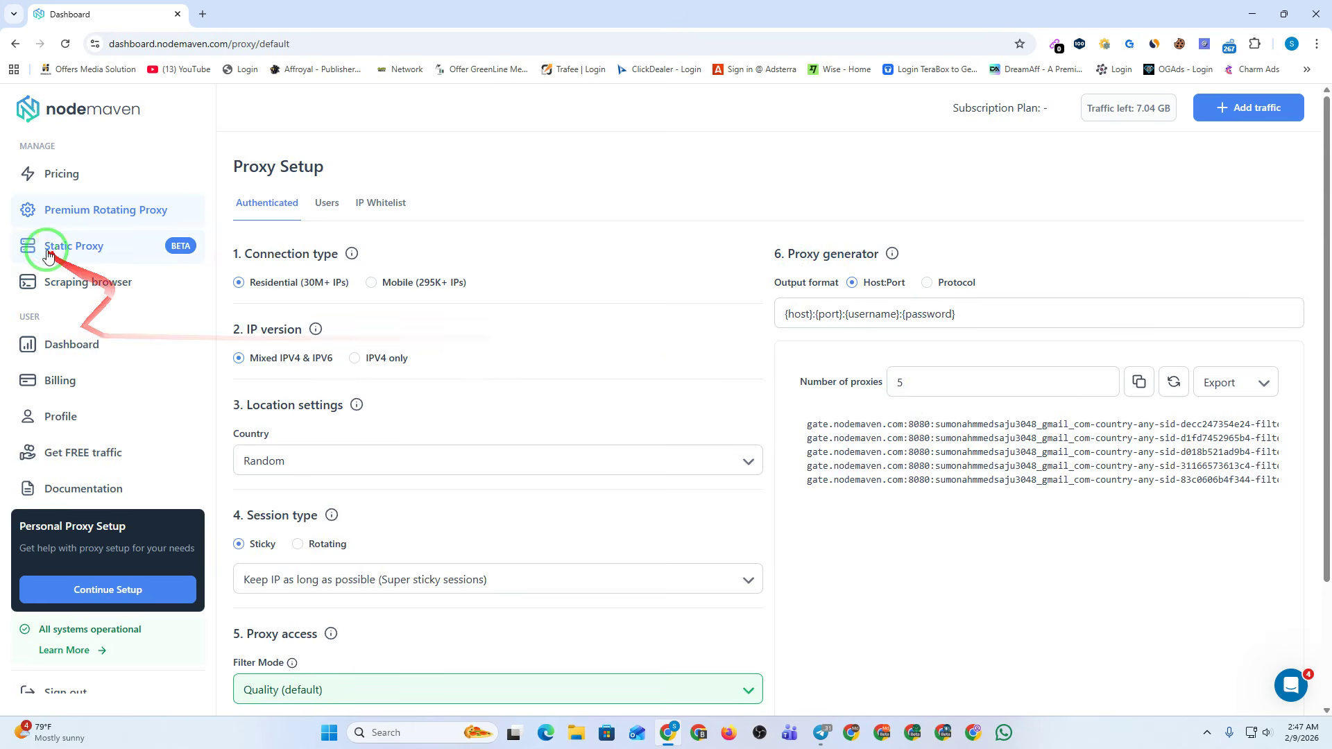